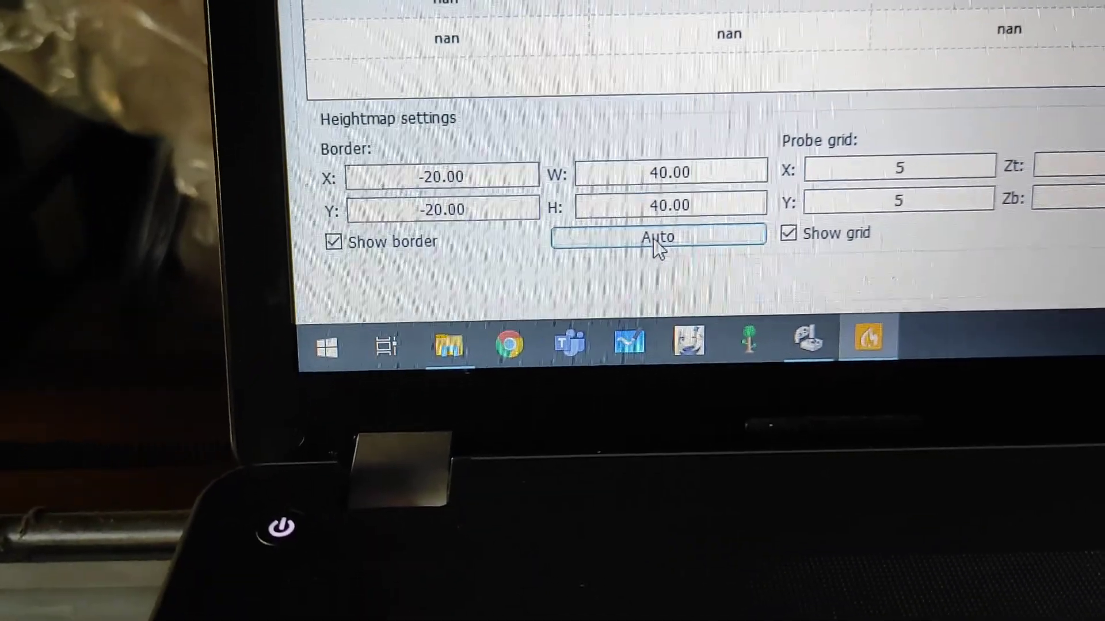
- Auto-fit the heightmap border, then enter width 40, height 40, border X -20 and Y -20
click(695, 263)
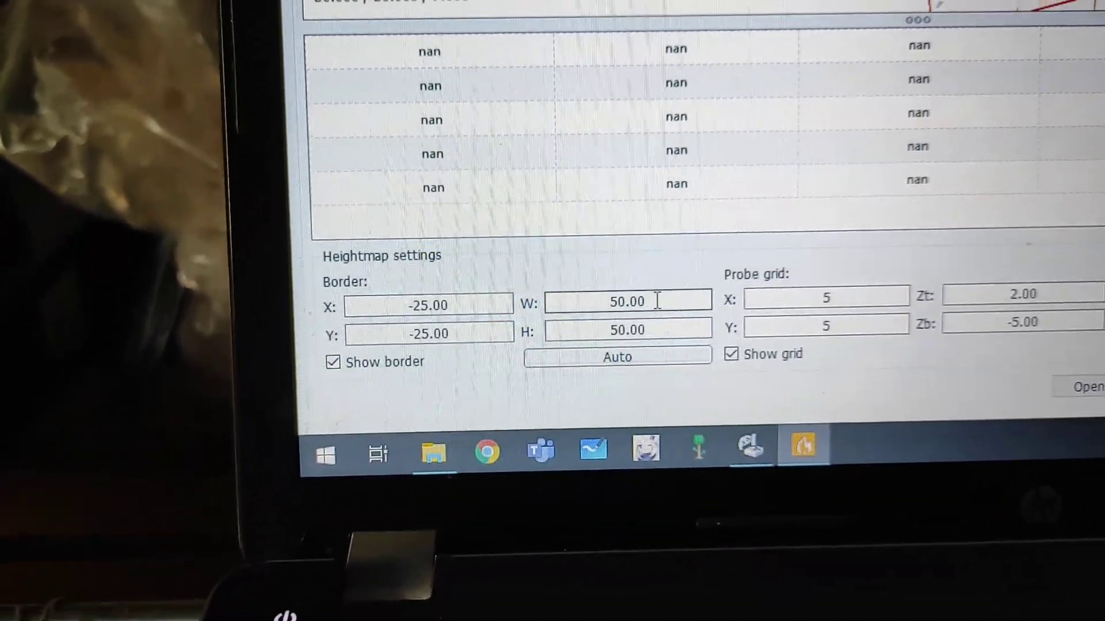
drag(635, 307, 539, 309)
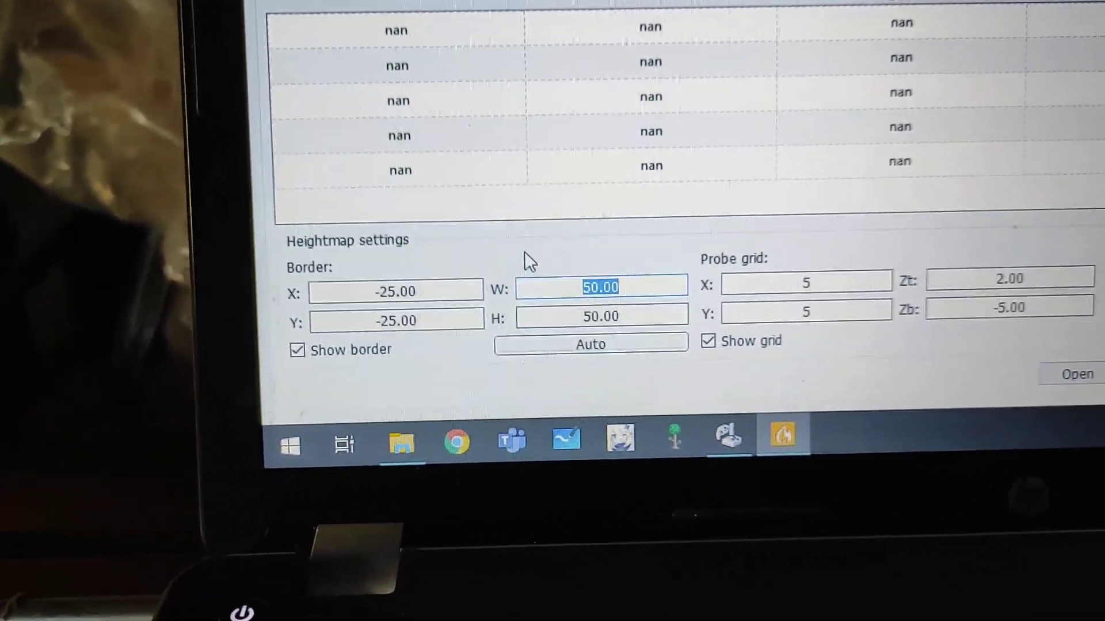
text(40)
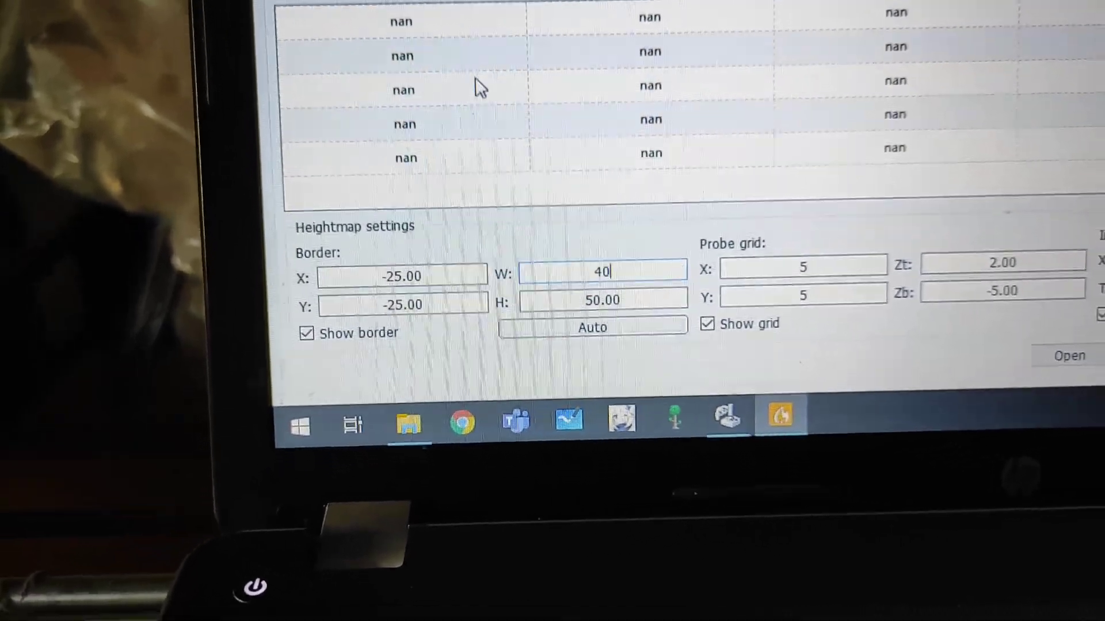
key(Tab)
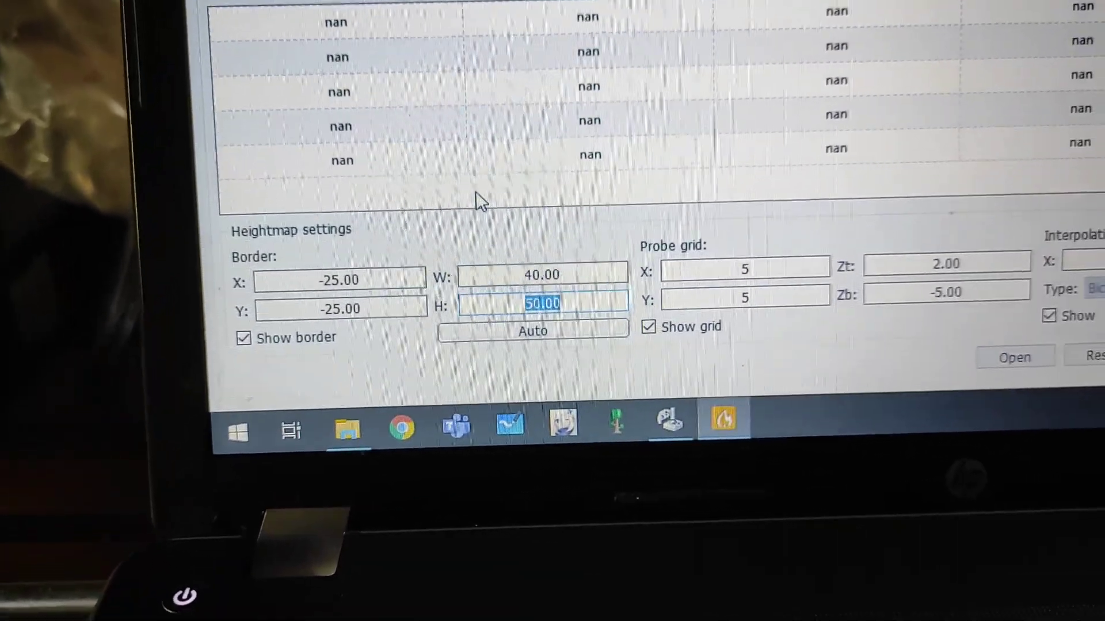
text(40)
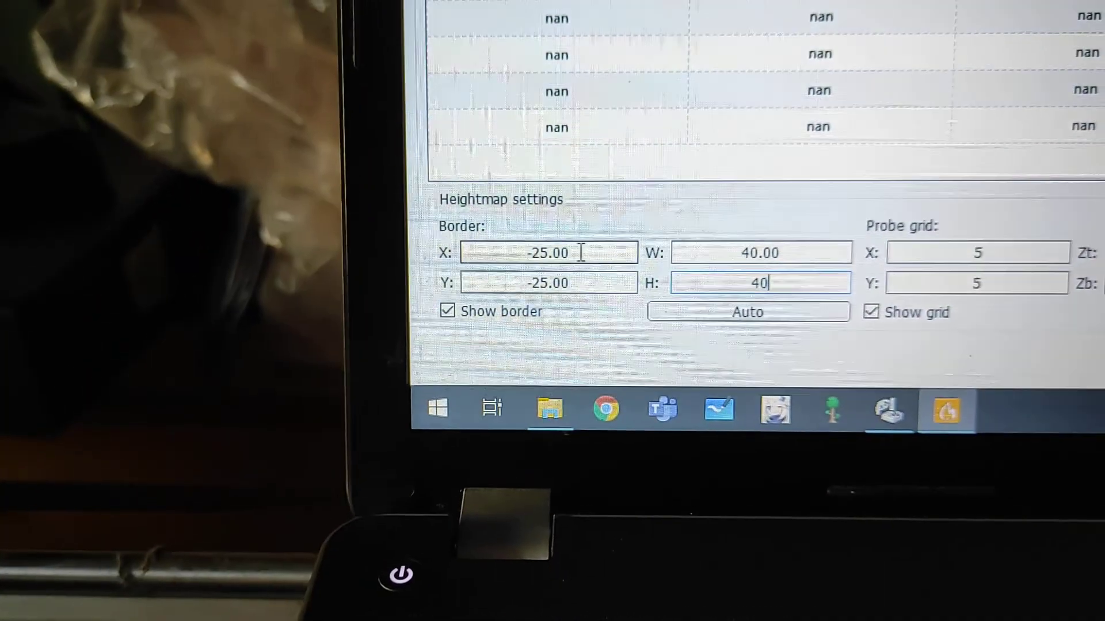
click(538, 252)
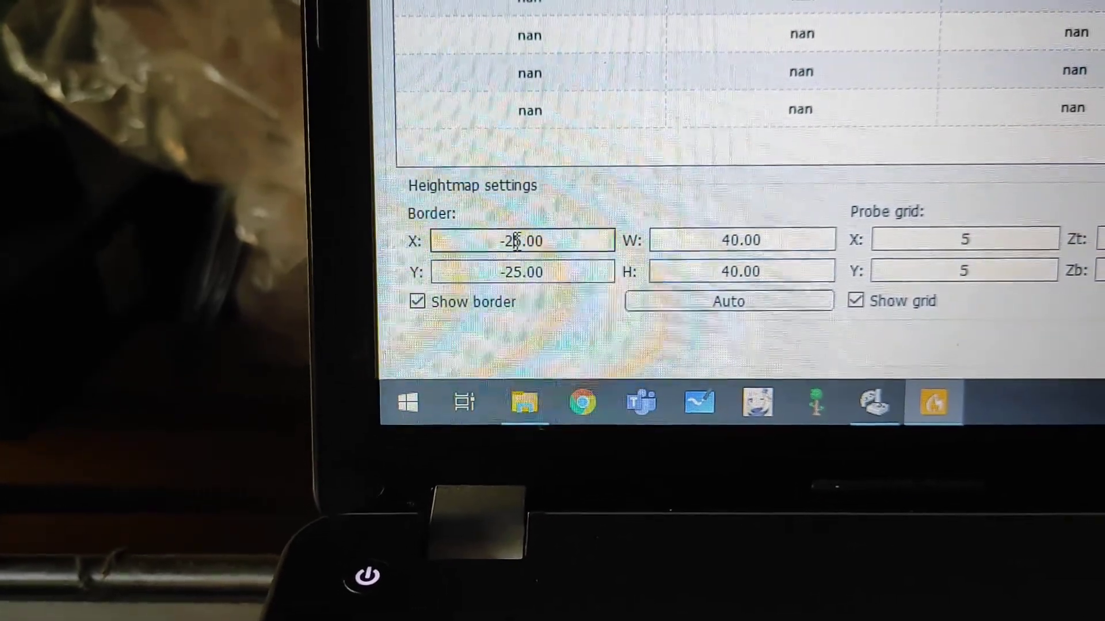
drag(516, 240, 596, 239)
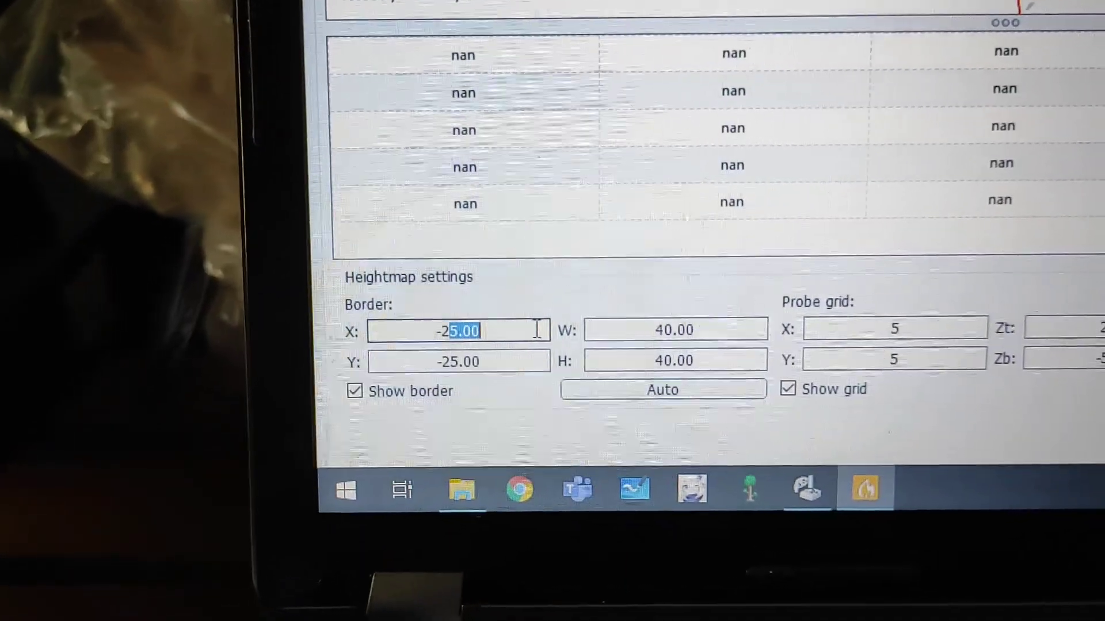
text(0)
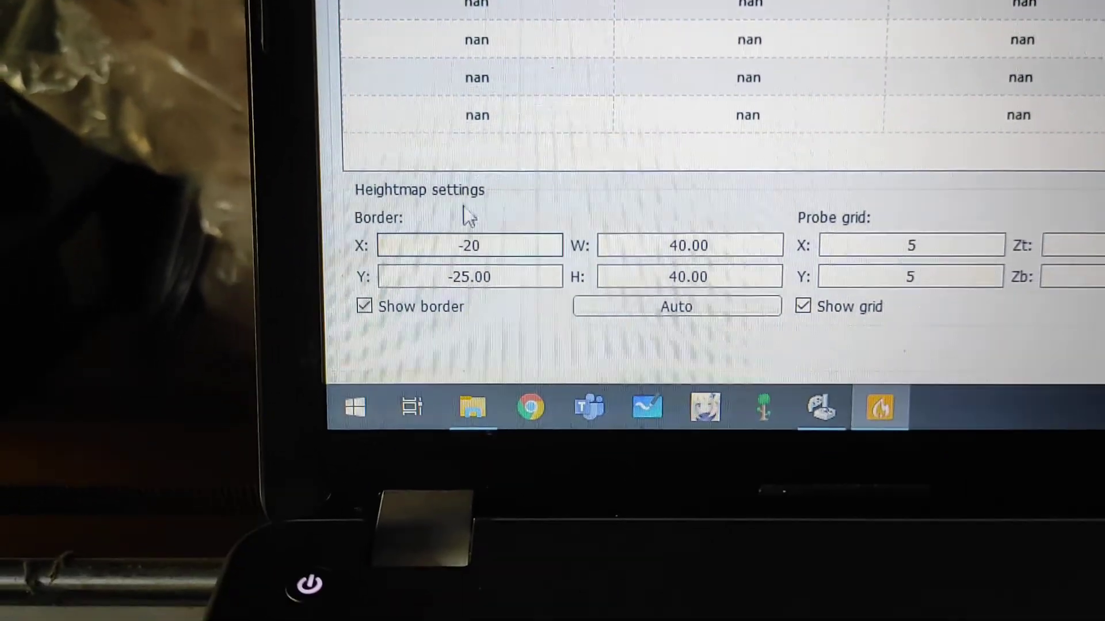
drag(452, 278, 531, 277)
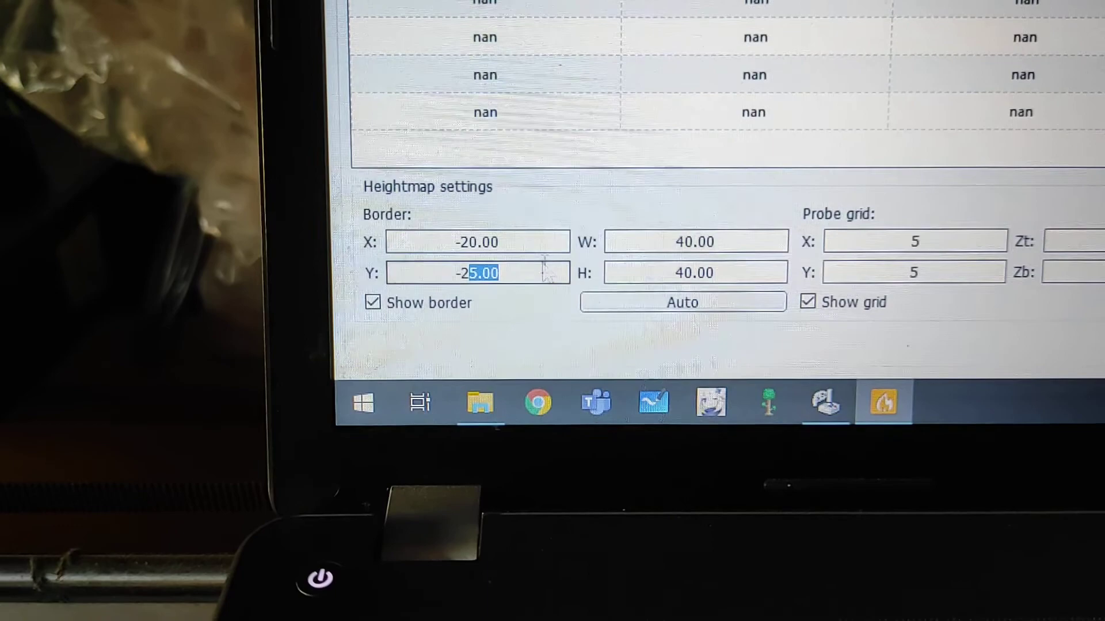
text(0)
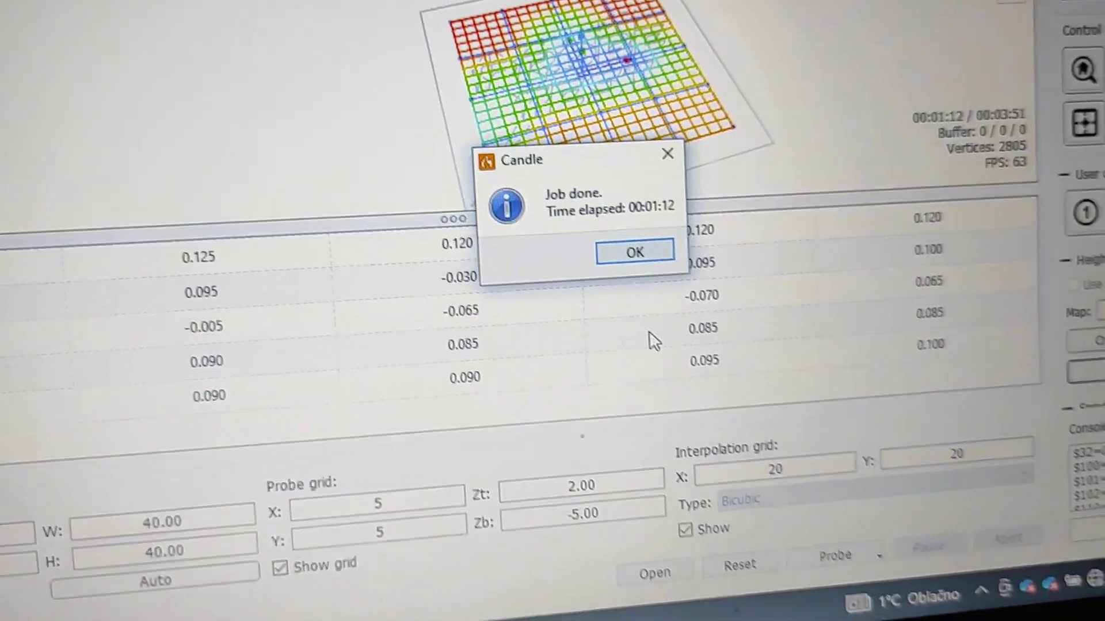
- Dismiss the Job done notice and save the probed heightmap over the existing 1.map
key(Return)
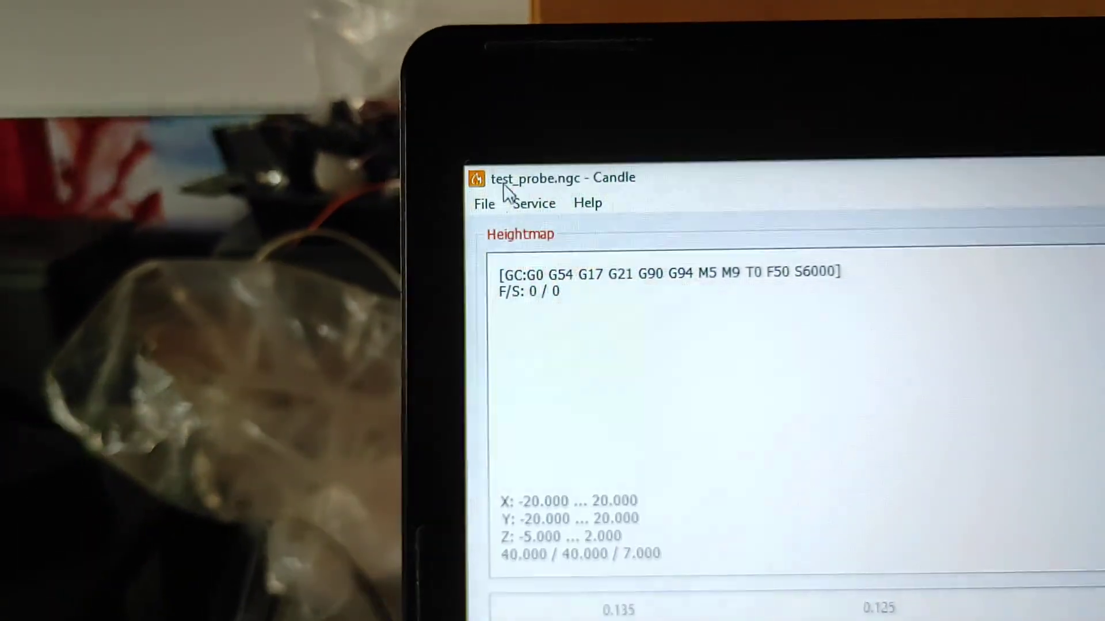
click(326, 174)
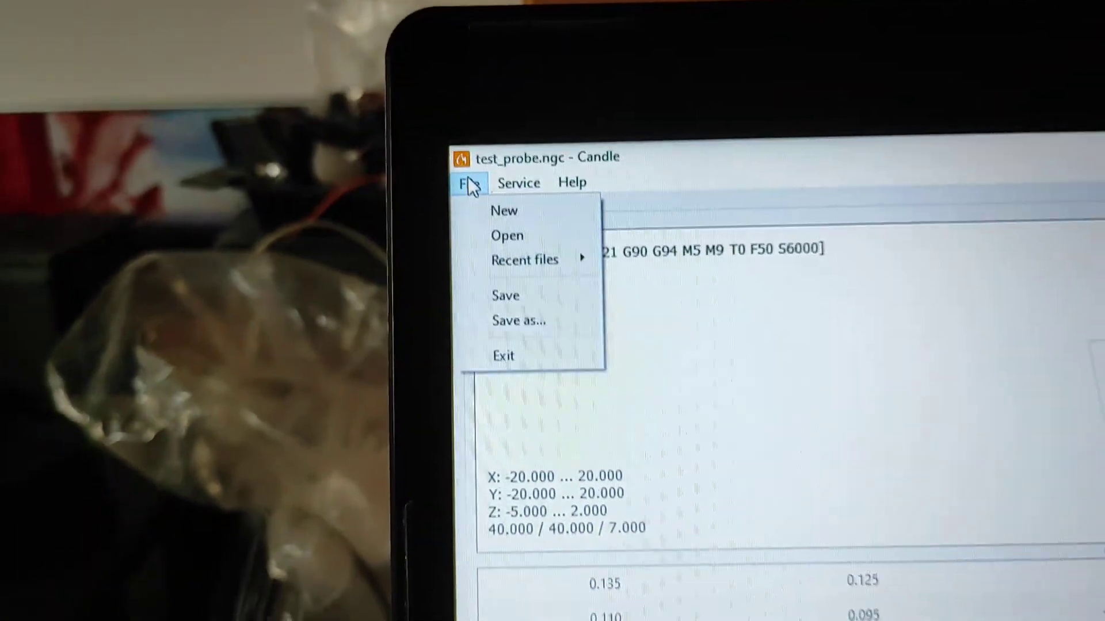
click(488, 261)
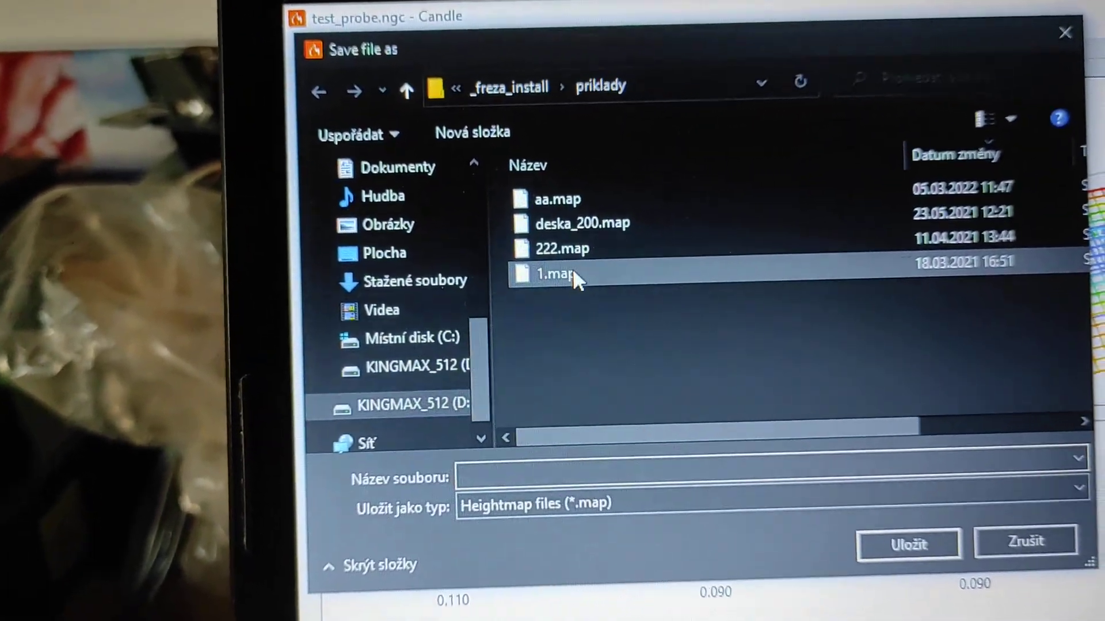
click(556, 274)
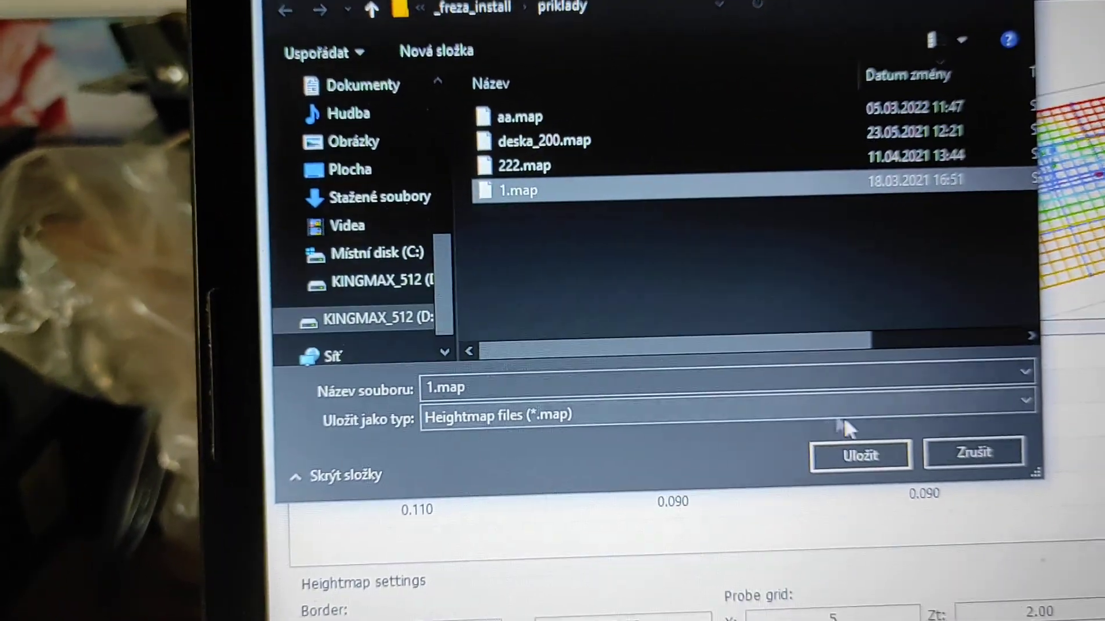
click(905, 545)
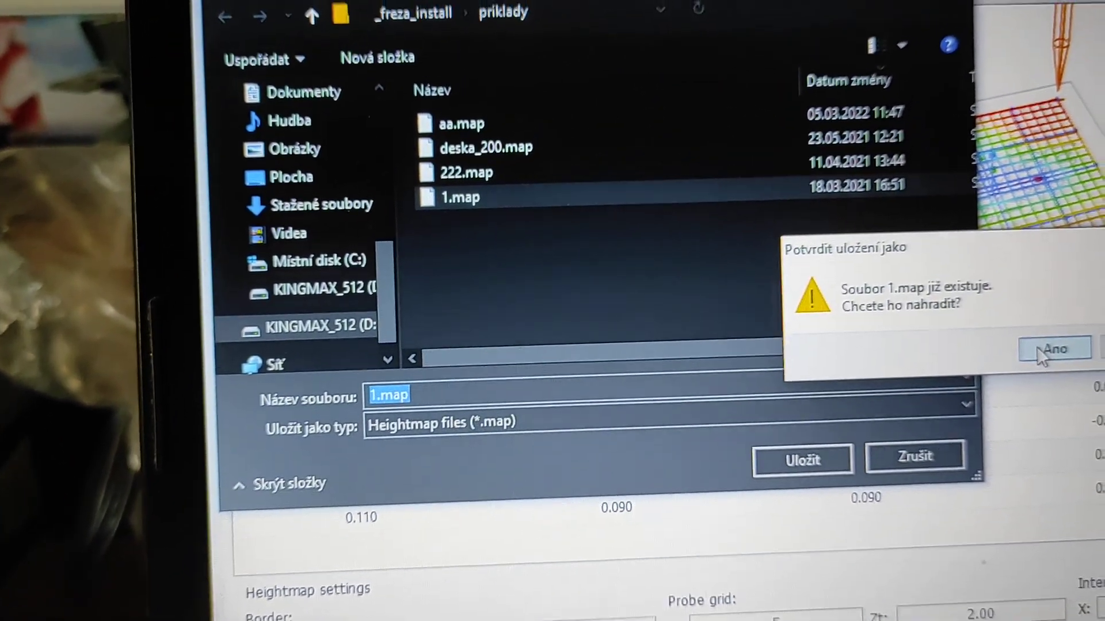
click(1092, 334)
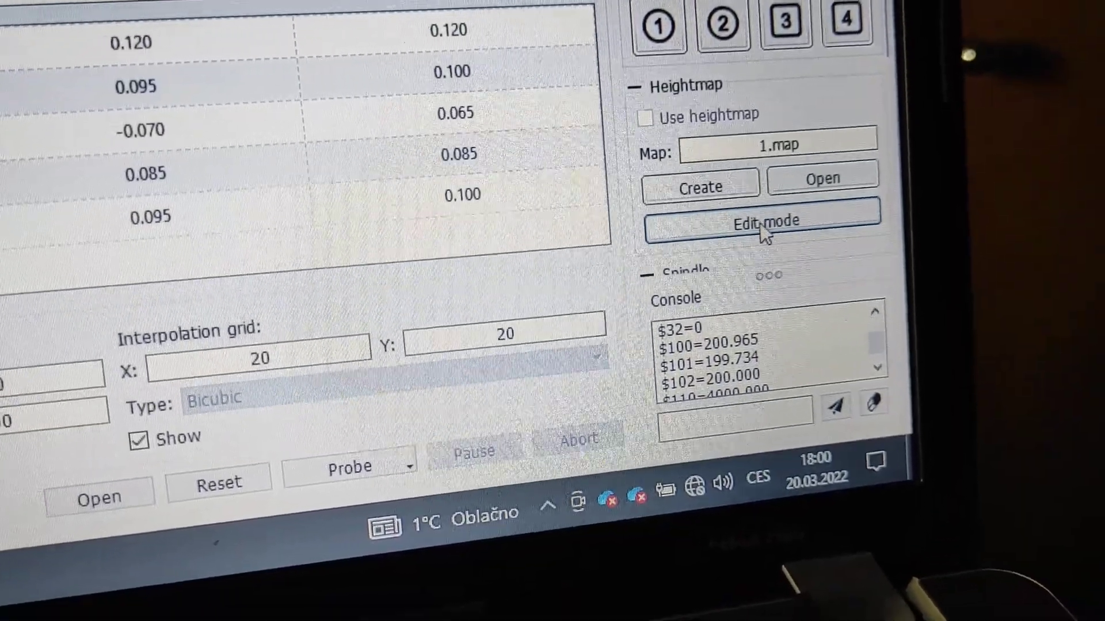
- Exit heightmap edit mode and enable Use heightmap so PROBE TEST uses 1.map
click(775, 221)
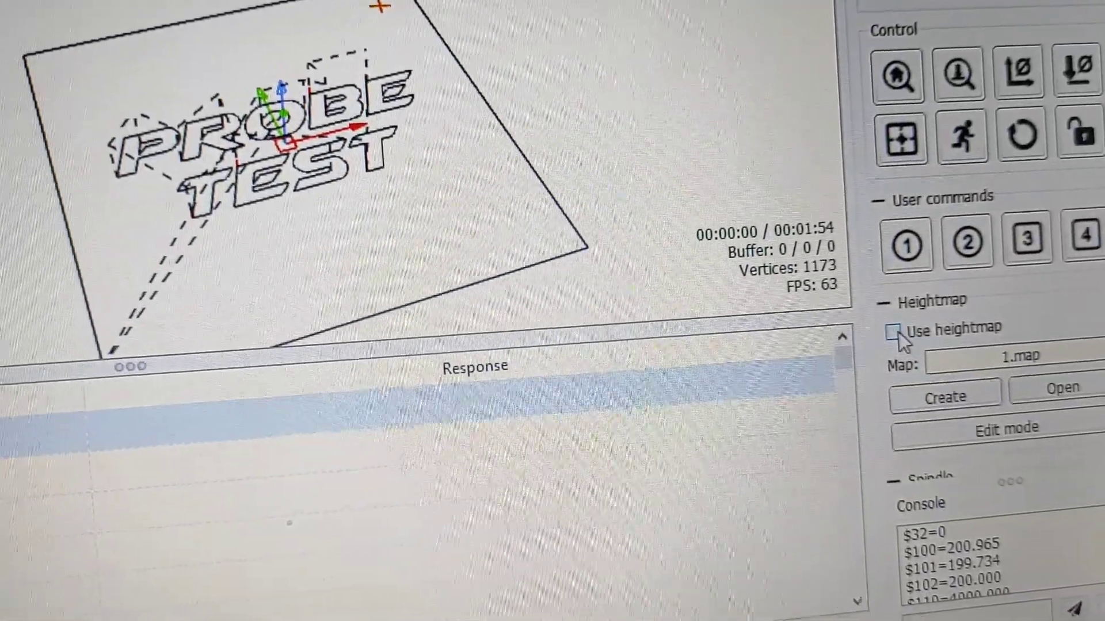
click(889, 335)
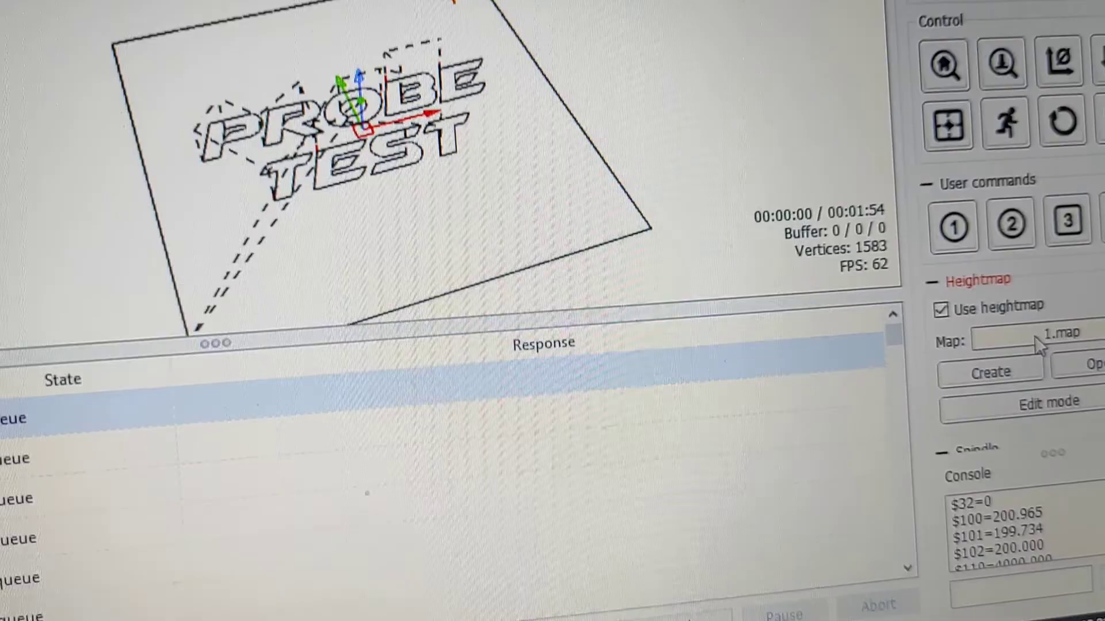